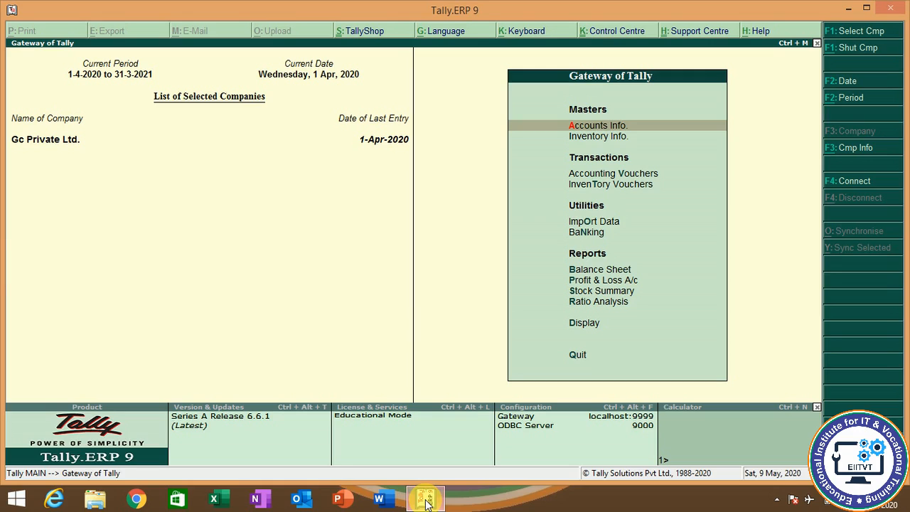
- Start a payment voucher from the accounting vouchers and set its account to Hdfc Bank
{"action": "key", "text": "Down"}
{"action": "key", "text": "Down"}
{"action": "key", "text": "Down"}
{"action": "key", "text": "Up"}
{"action": "key", "text": "Return"}
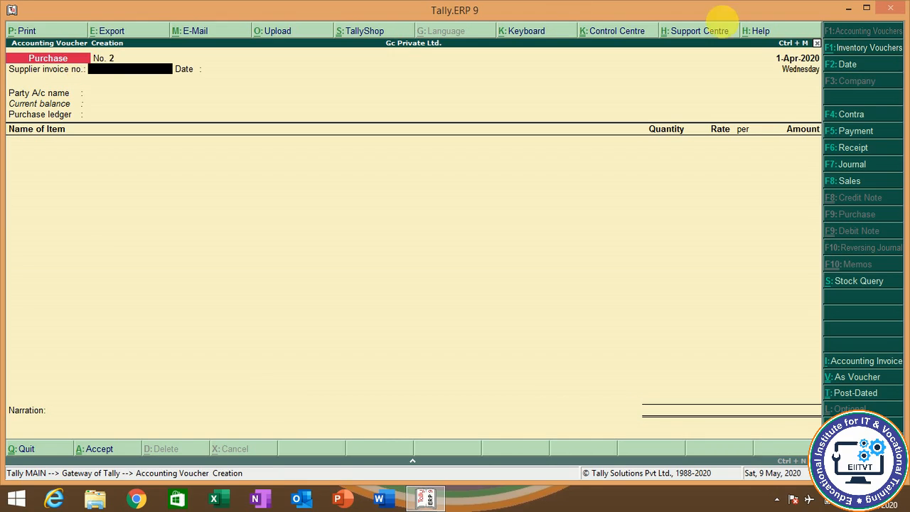
{"action": "left_click", "coordinate": [848, 137]}
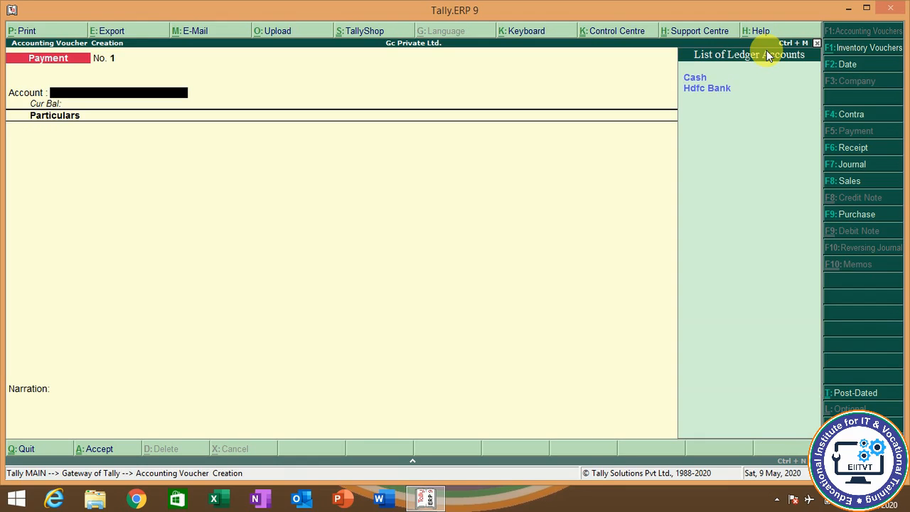
{"action": "key", "text": "Down"}
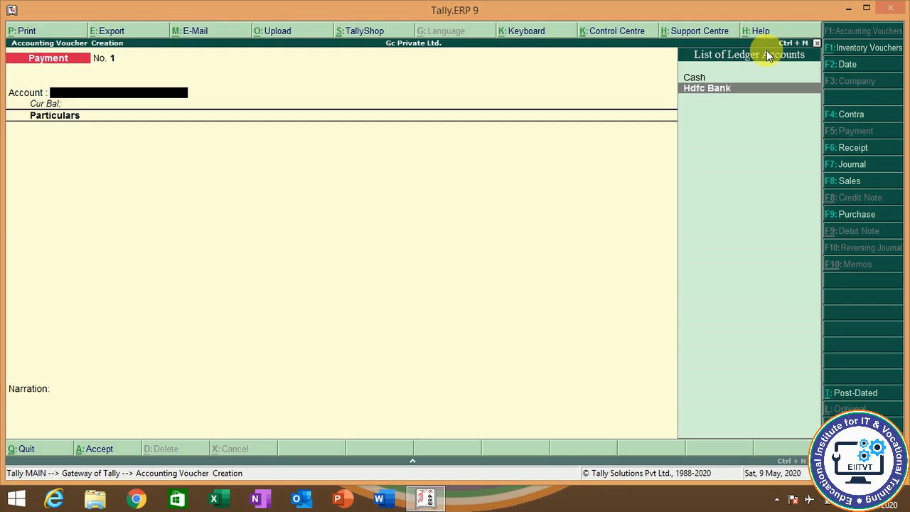
{"action": "key", "text": "Return"}
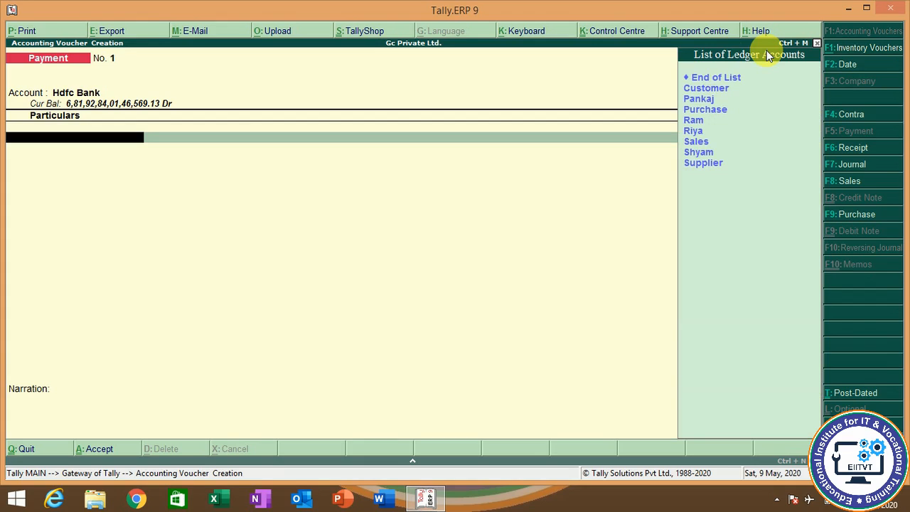
- Choose the Supplier ledger as the first particulars entry of the payment voucher
{"action": "key", "text": "Down"}
{"action": "key", "text": "Down"}
{"action": "key", "text": "Down"}
{"action": "key", "text": "Down"}
{"action": "key", "text": "Down"}
{"action": "key", "text": "Down"}
{"action": "key", "text": "Down"}
{"action": "key", "text": "Down"}
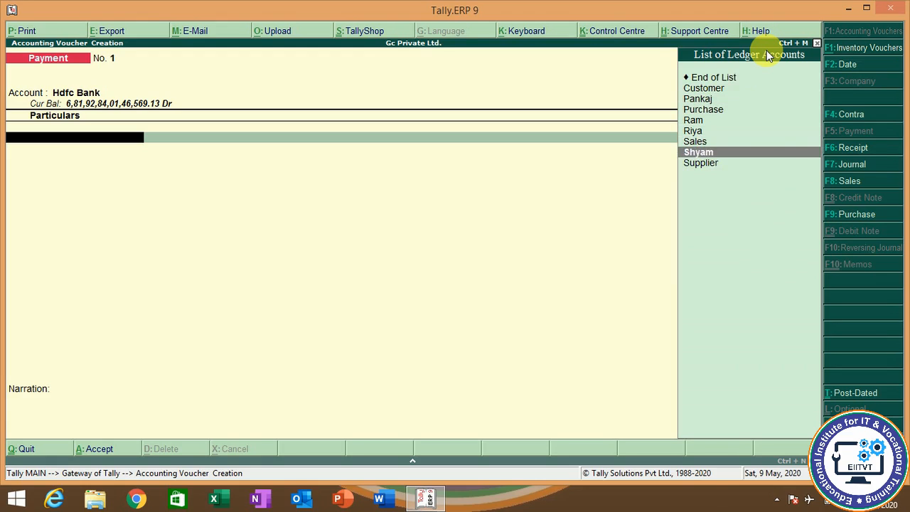
{"action": "key", "text": "Down"}
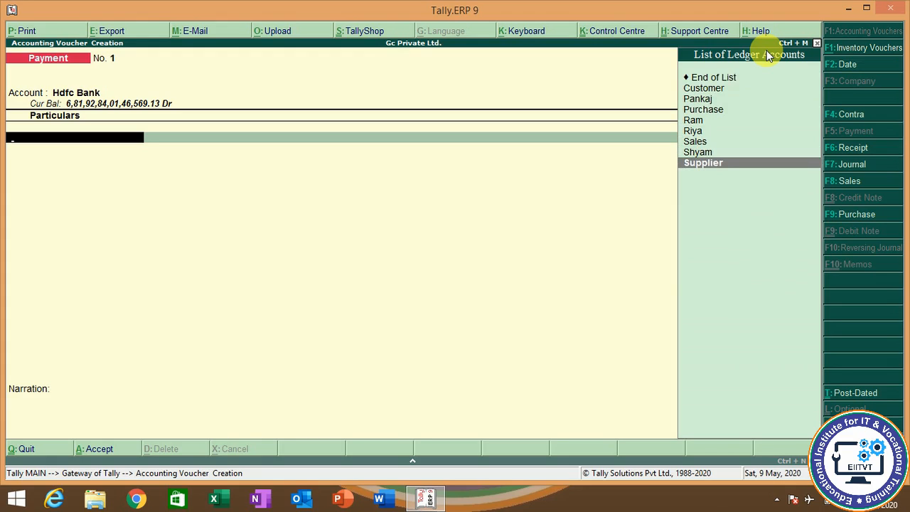
{"action": "key", "text": "Return"}
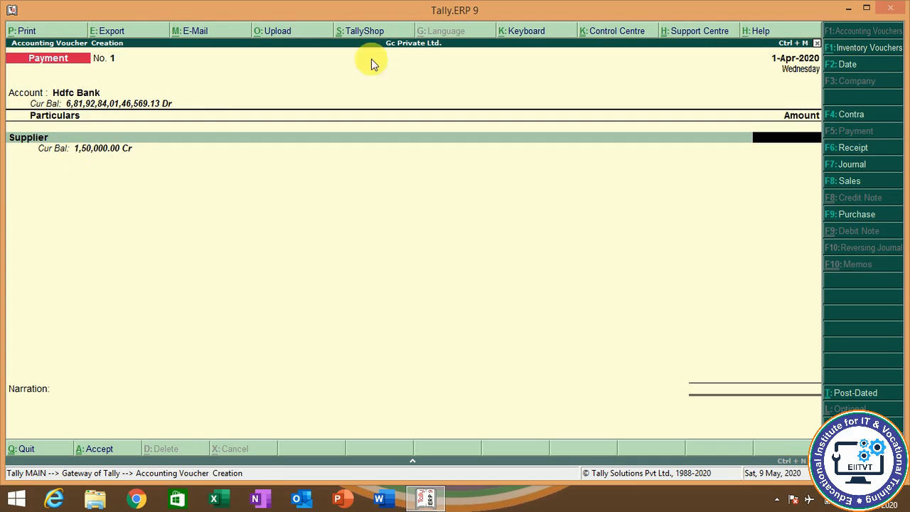
- Enter 1500000 as the amount for the Supplier entry
{"action": "type", "text": "1"}
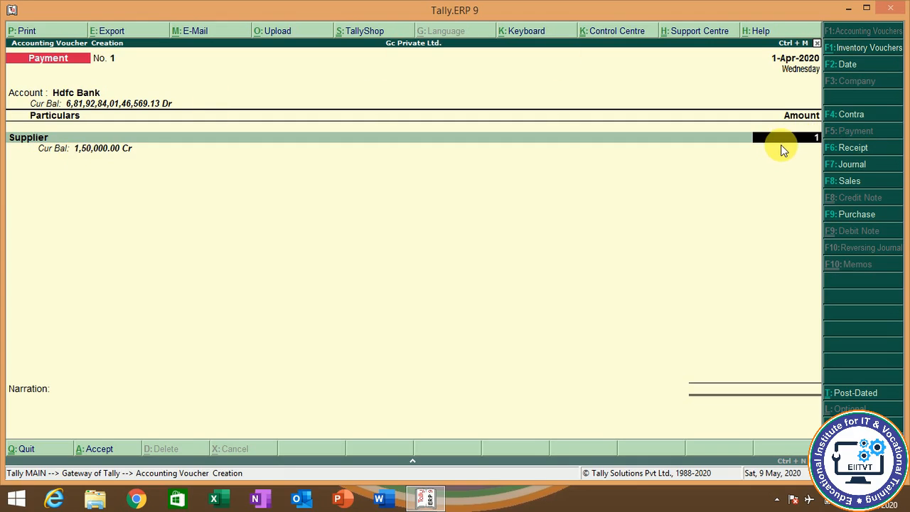
{"action": "type", "text": "500000"}
{"action": "key", "text": "Return"}
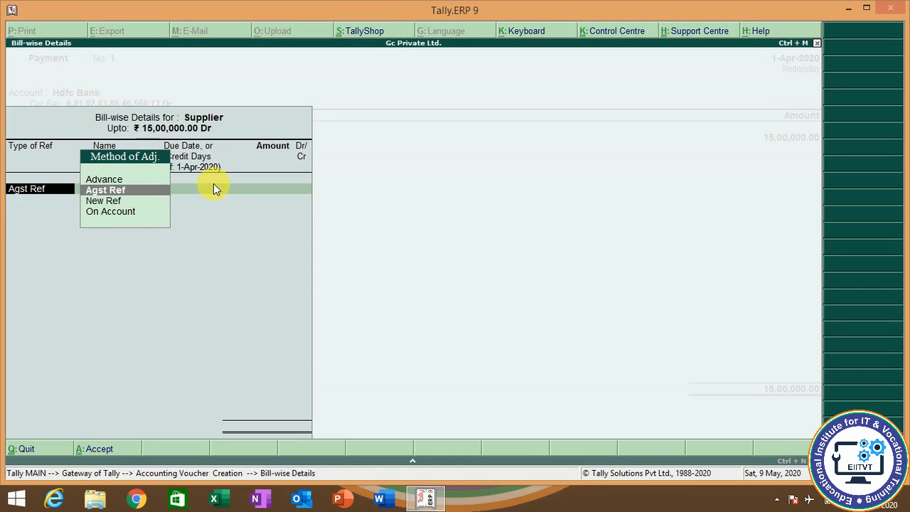
- Adjust the Supplier payment against pending bill 1 as an Agst Ref of 1,50,000.00 Dr
{"action": "key", "text": "Return"}
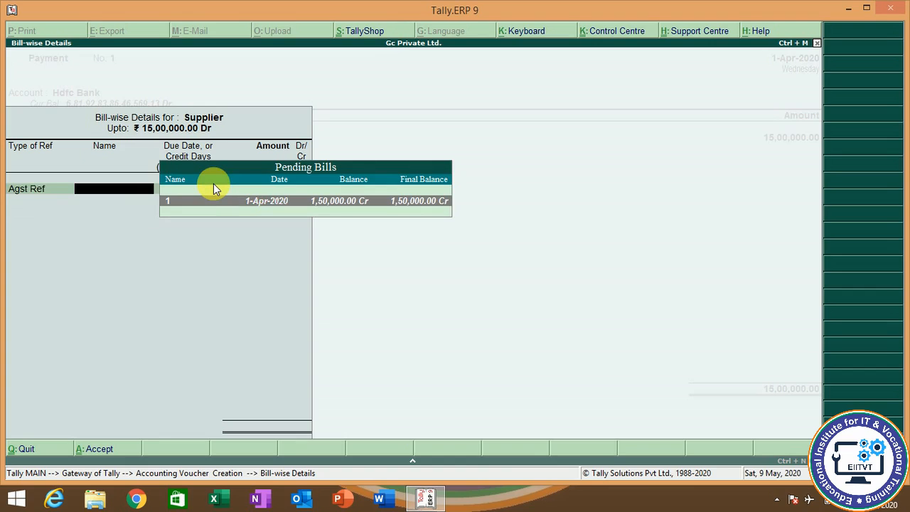
{"action": "left_click", "coordinate": [439, 212]}
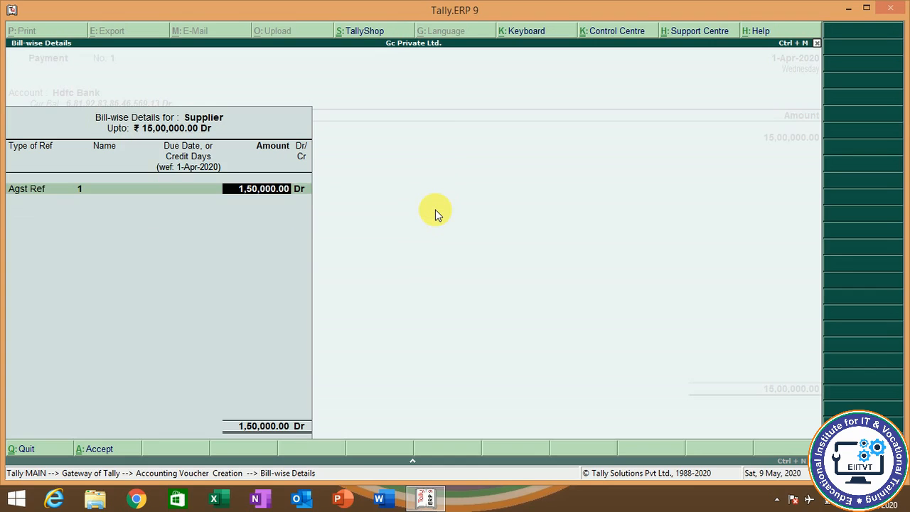
{"action": "key", "text": "Return"}
{"action": "key", "text": "Return"}
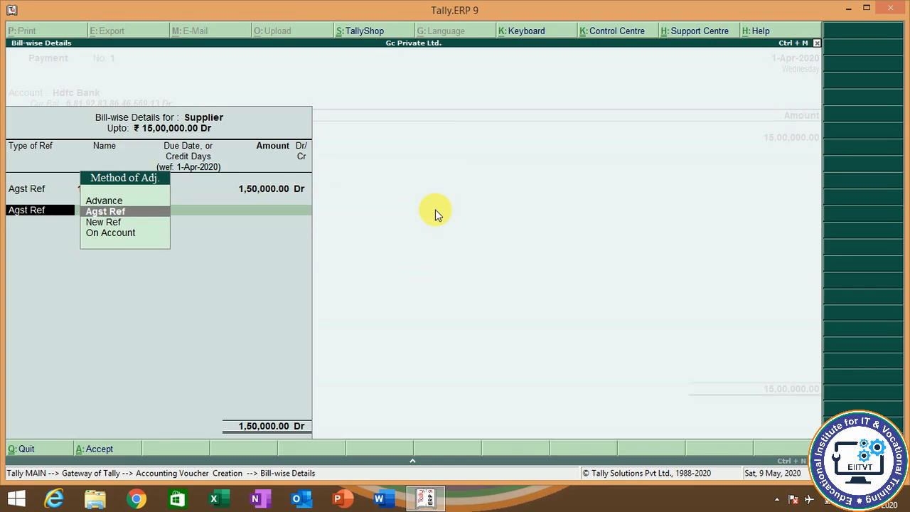
- Add a New Ref named 1 for the remaining 13,50,000.00 Dr in the Supplier's bill-wise details
{"action": "key", "text": "Return"}
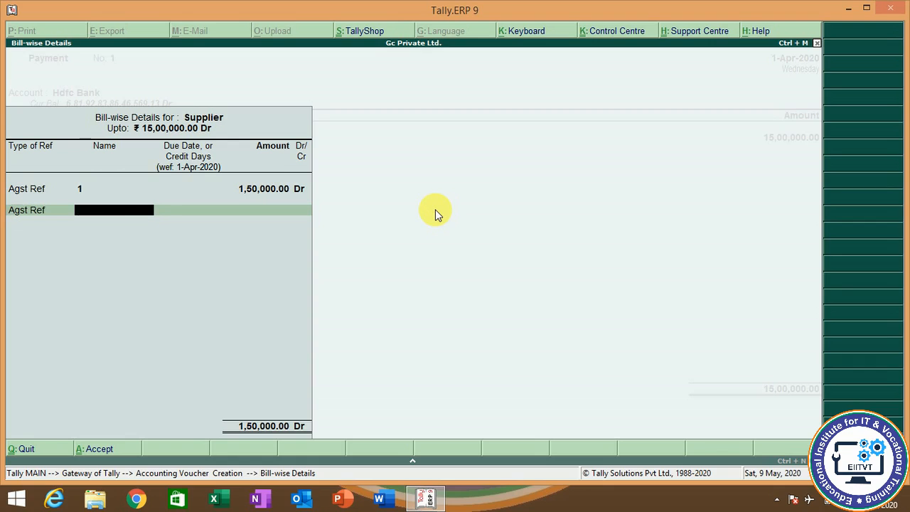
{"action": "key", "text": "BackSpace"}
{"action": "key", "text": "Down"}
{"action": "key", "text": "Return"}
{"action": "type", "text": "1"}
{"action": "key", "text": "Return"}
{"action": "key", "text": "Return"}
{"action": "key", "text": "Return"}
{"action": "key", "text": "Return"}
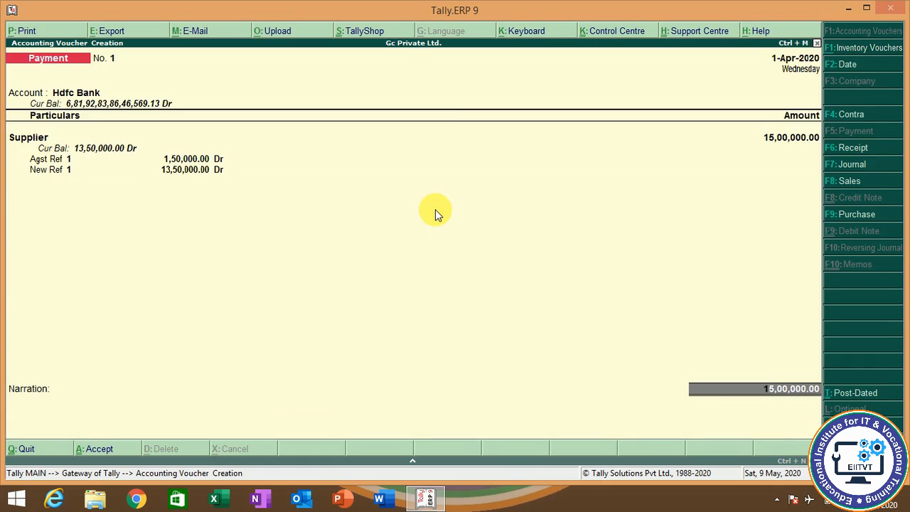
- Remove the New Ref line and correct the Supplier amount to 1,50,000.00, keeping only the Agst Ref for bill 1
{"action": "key", "text": "BackSpace"}
{"action": "key", "text": "BackSpace"}
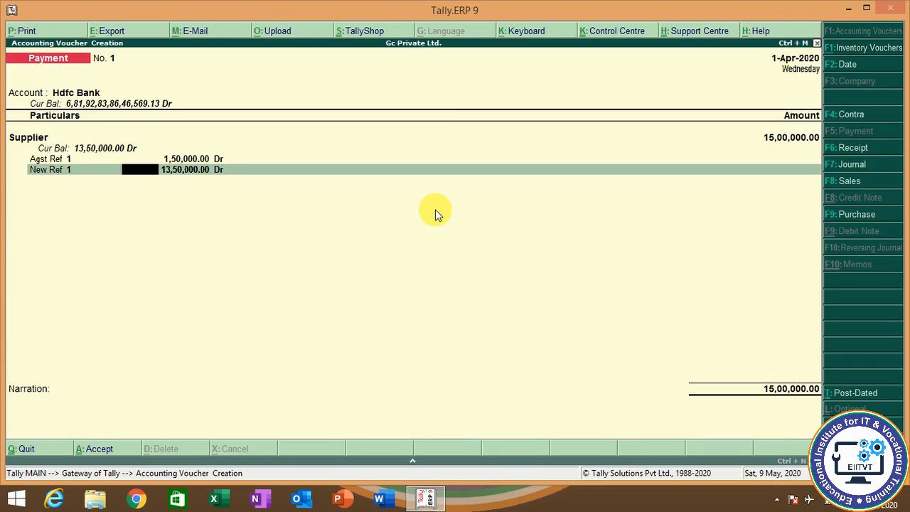
{"action": "key", "text": "BackSpace"}
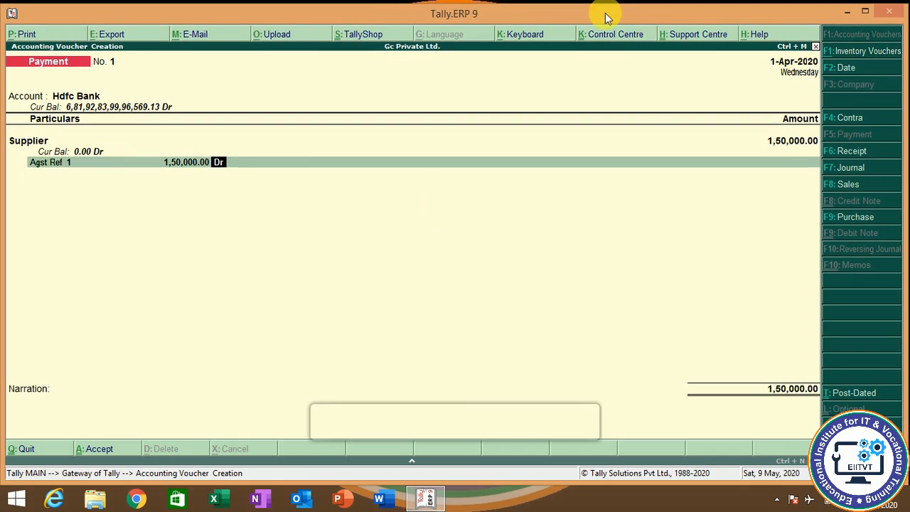
{"action": "key", "text": "Return"}
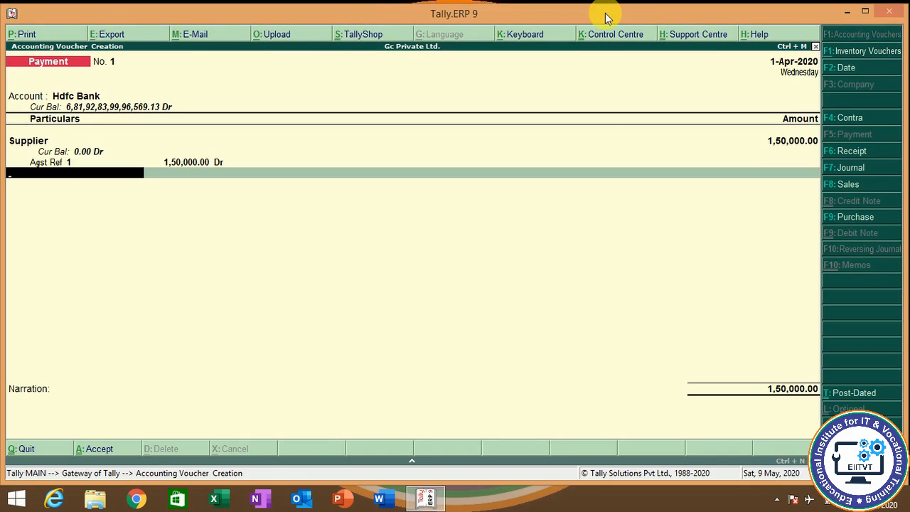
- Finish the particulars list and open the bank allocations for Hdfc Bank
{"action": "key", "text": "Return"}
{"action": "key", "text": "Return"}
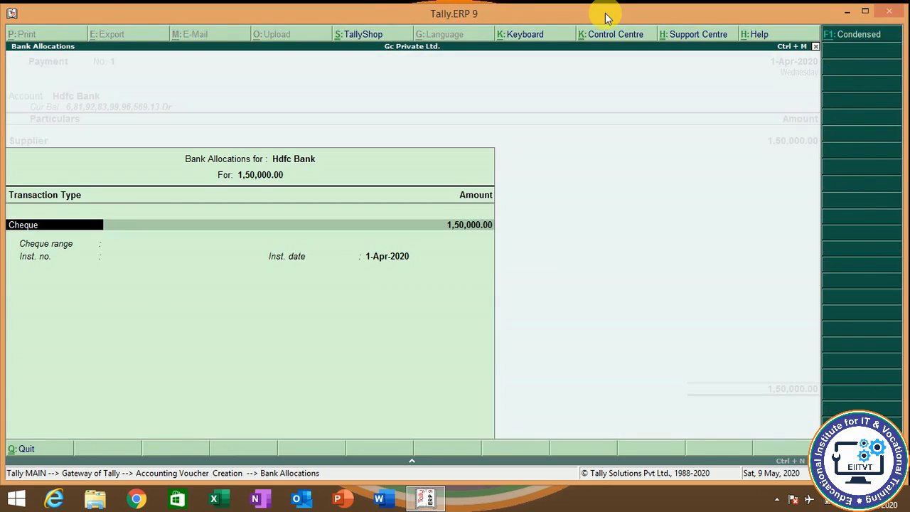
{"action": "key", "text": "Return"}
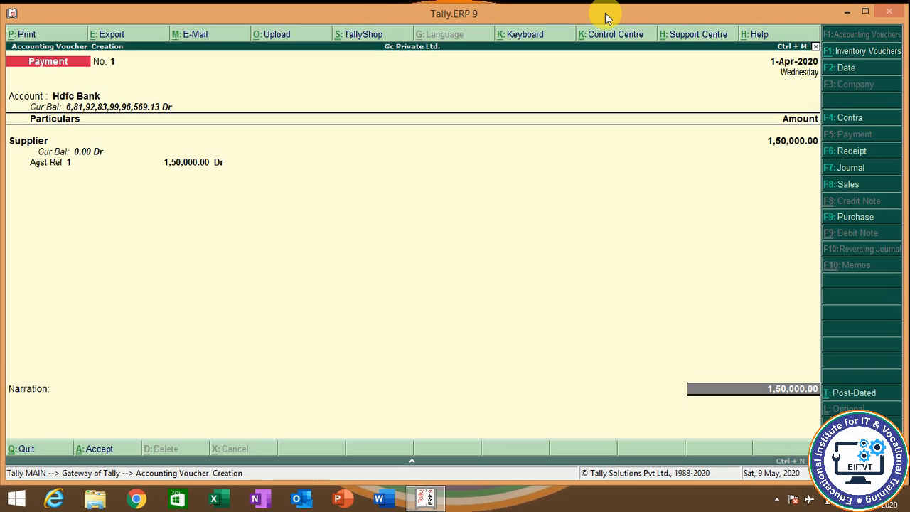
{"action": "key", "text": "Return"}
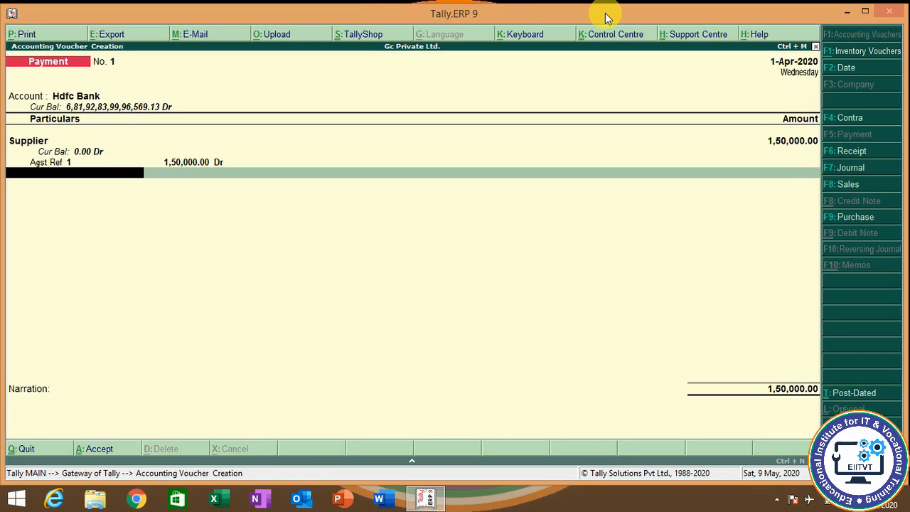
{"action": "key", "text": "Return"}
{"action": "key", "text": "Return"}
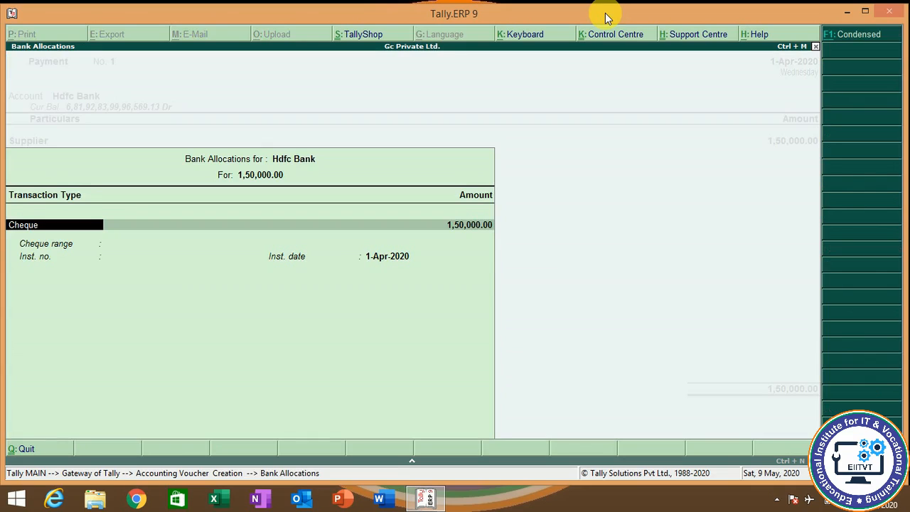
- Allocate the 1,50,000.00 as a Cheque transaction, leaving the instrument number blank and the instrument date at 1-Apr-2020
{"action": "key", "text": "BackSpace"}
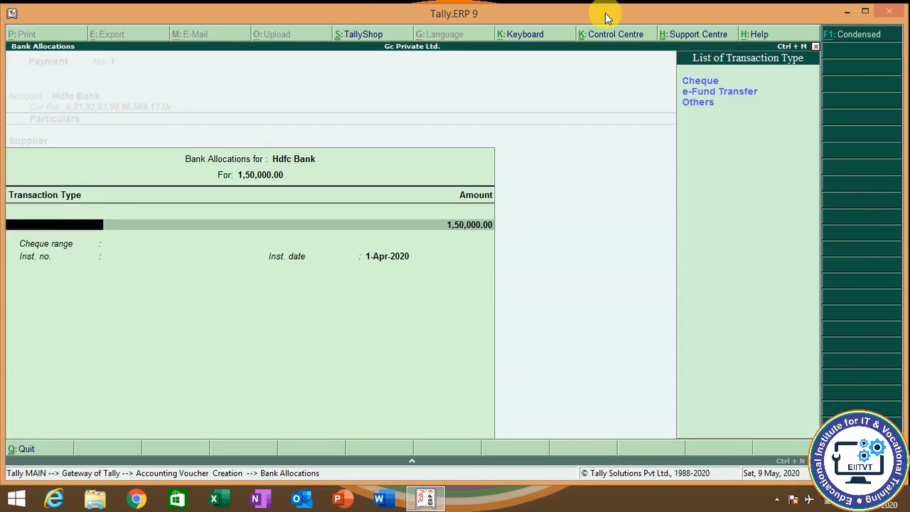
{"action": "key", "text": "Down"}
{"action": "key", "text": "Up"}
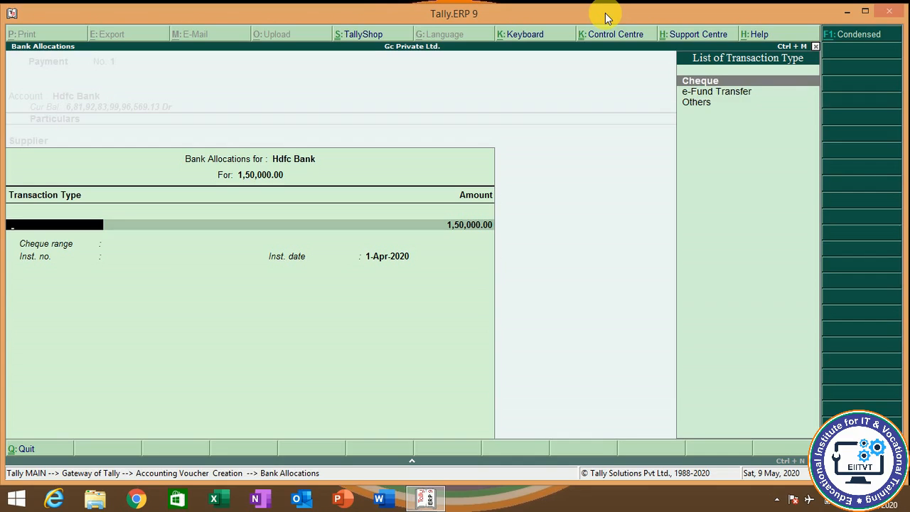
{"action": "key", "text": "Down"}
{"action": "key", "text": "Down"}
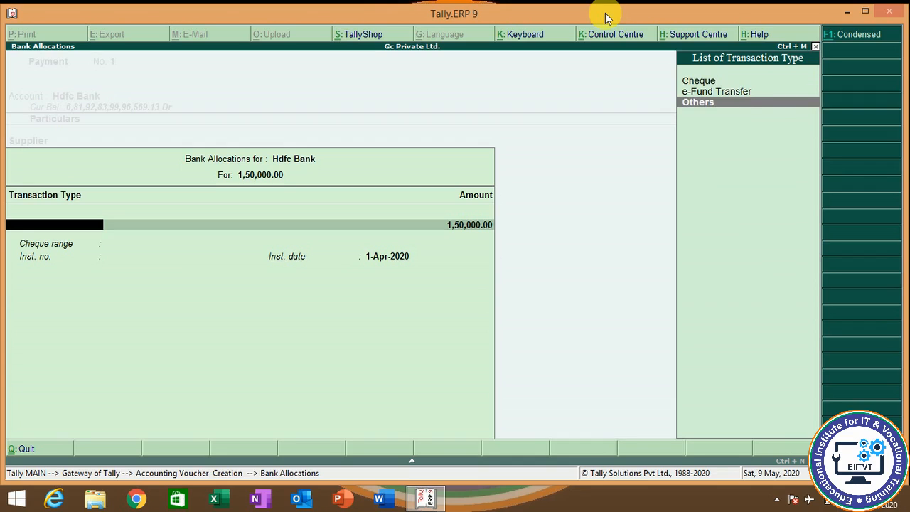
{"action": "key", "text": "Up"}
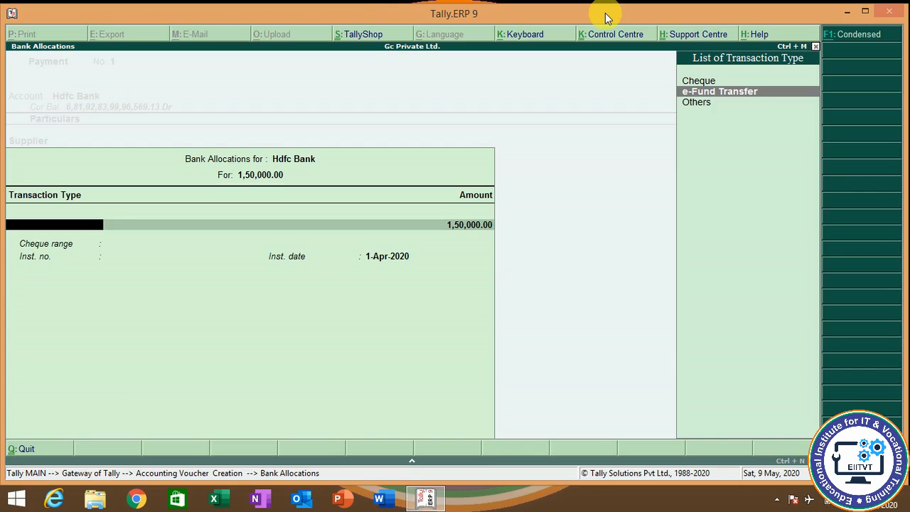
{"action": "key", "text": "Up"}
{"action": "key", "text": "Return"}
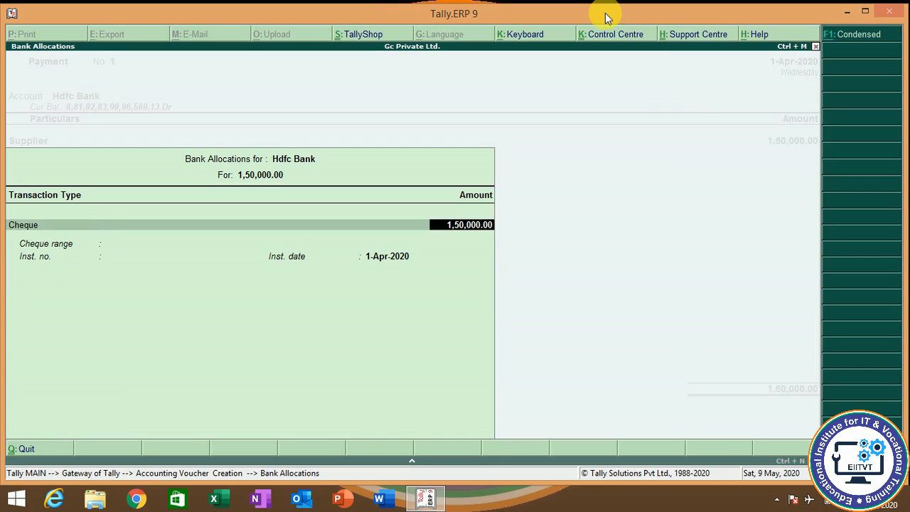
{"action": "key", "text": "Return"}
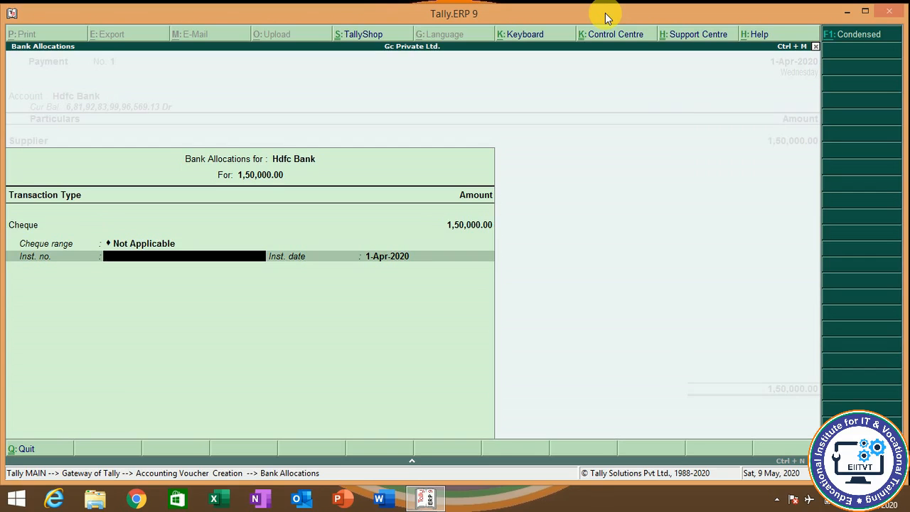
{"action": "key", "text": "Return"}
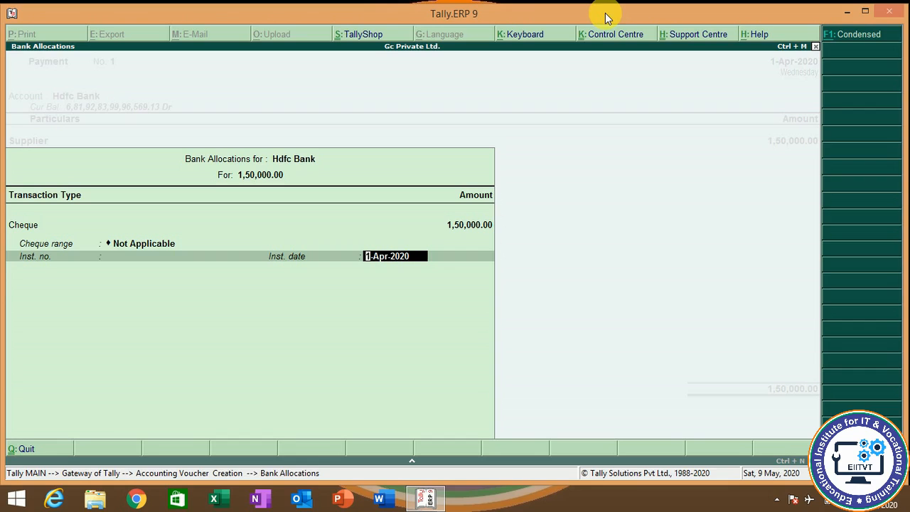
{"action": "key", "text": "Return"}
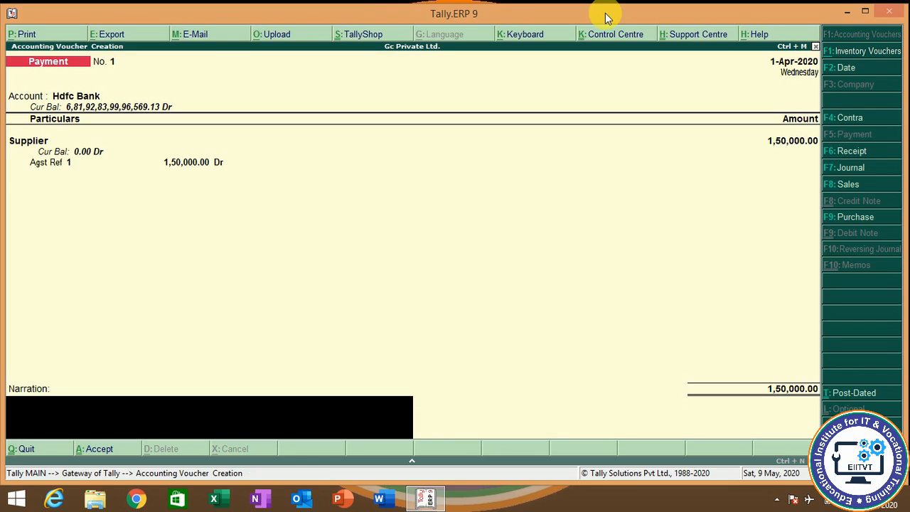
- Enter the narration "being pay amount for furniture." and save the payment voucher
{"action": "type", "text": "being pay amount f"}
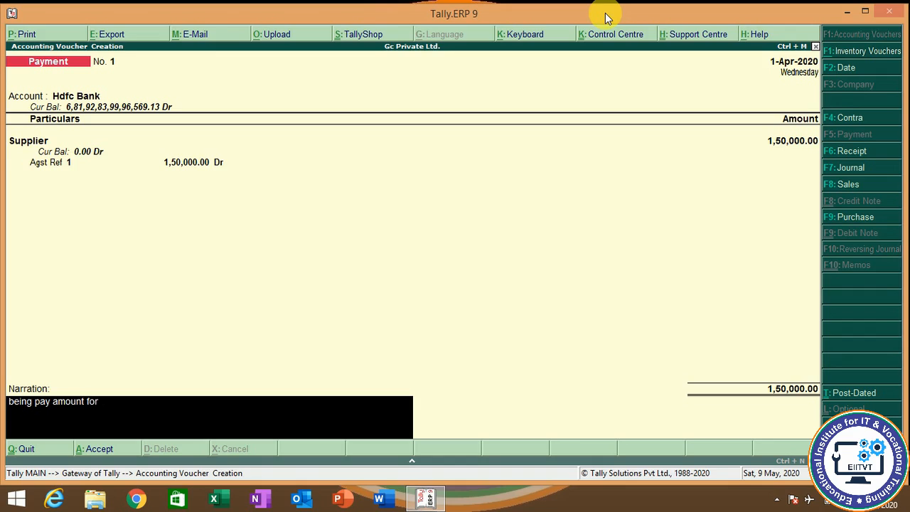
{"action": "type", "text": "r furniture."}
{"action": "key", "text": "Return"}
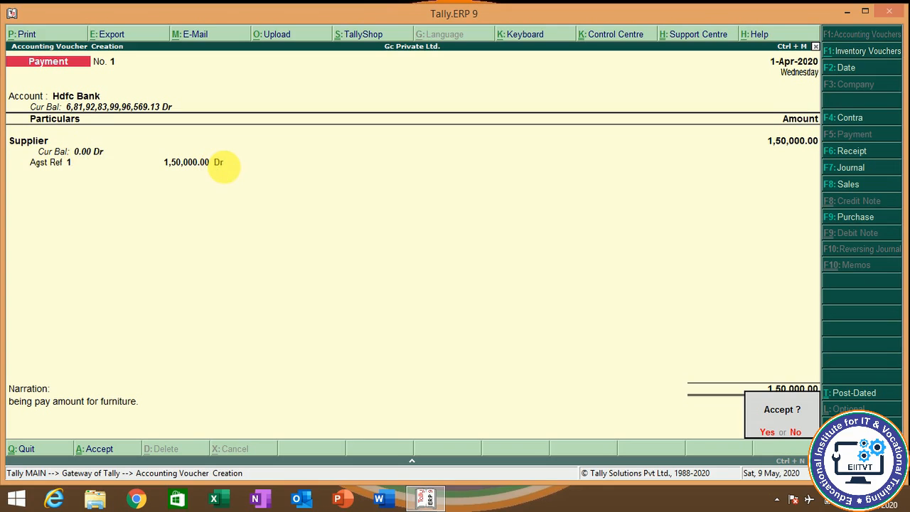
{"action": "key", "text": "Return"}
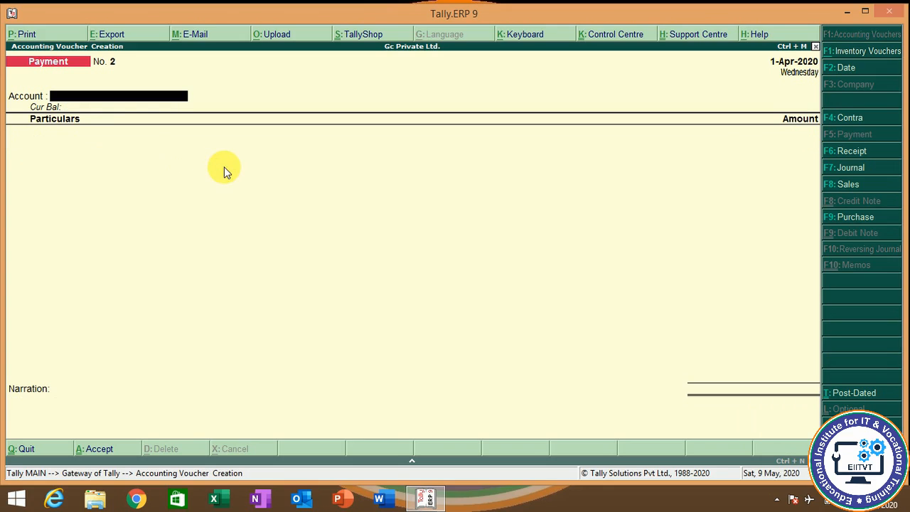
- Leave voucher creation and open the Day Book to review the payment and purchase entries for the Supplier
{"action": "key", "text": "Escape"}
{"action": "key", "text": "Return"}
{"action": "key", "text": "Down"}
{"action": "key", "text": "Down"}
{"action": "key", "text": "Down"}
{"action": "key", "text": "Down"}
{"action": "key", "text": "Down"}
{"action": "key", "text": "Down"}
{"action": "key", "text": "Down"}
{"action": "key", "text": "Down"}
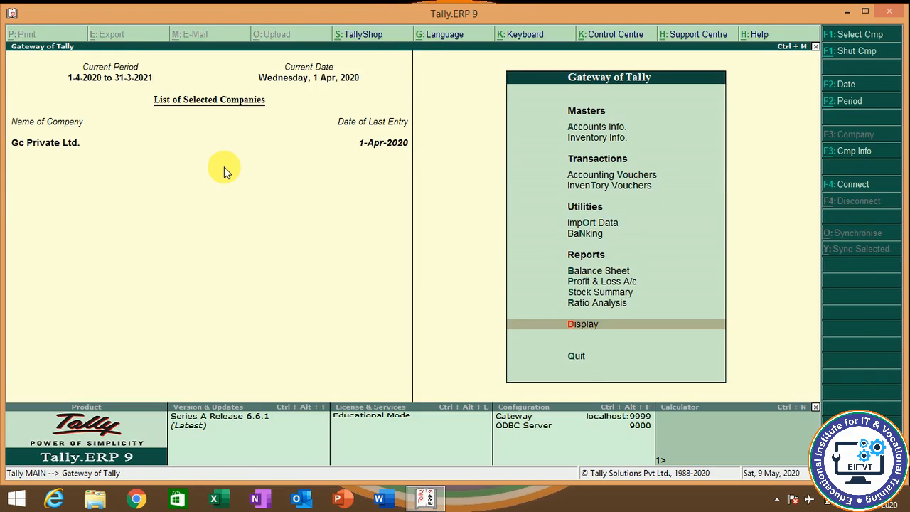
{"action": "key", "text": "Return"}
{"action": "key", "text": "Down"}
{"action": "key", "text": "Return"}
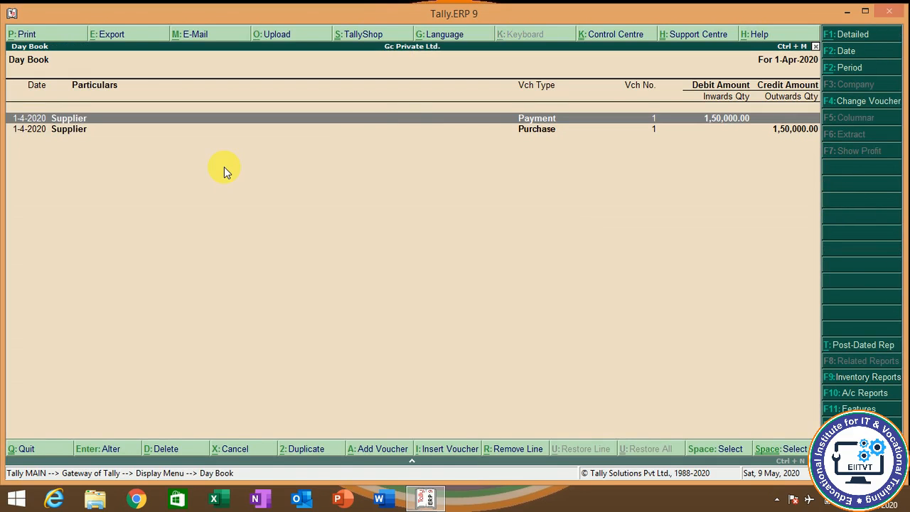
{"action": "key", "text": "Down"}
{"action": "key", "text": "Up"}
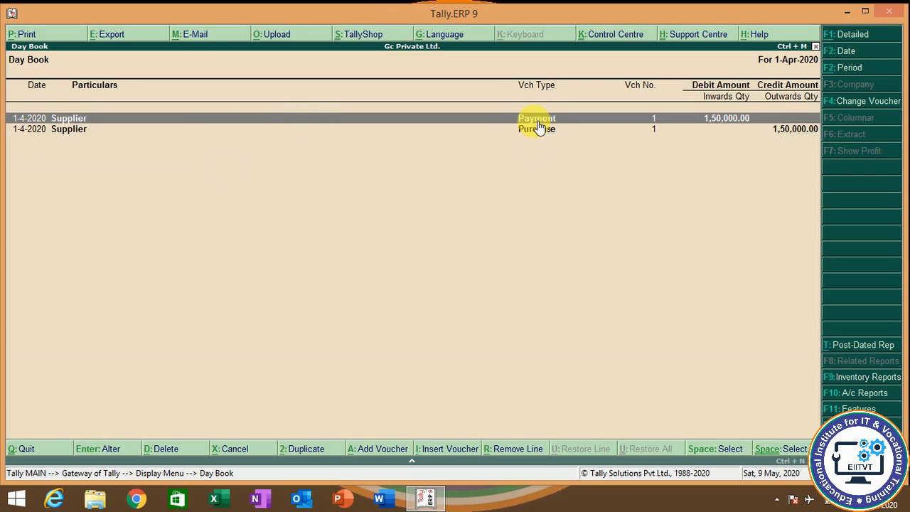
- Leave the Day Book and open the Receipts and Payments report for Gc Private Ltd
{"action": "key", "text": "Escape"}
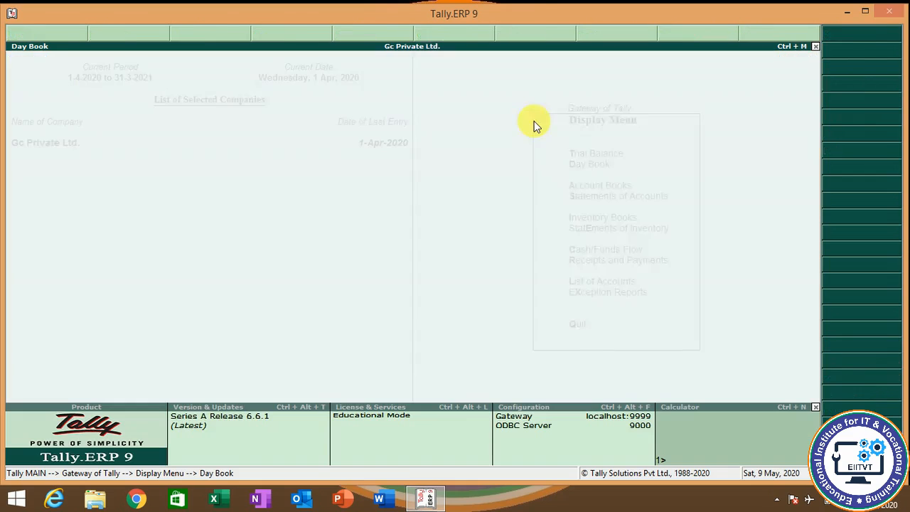
{"action": "key", "text": "Down"}
{"action": "key", "text": "Down"}
{"action": "key", "text": "Down"}
{"action": "key", "text": "Down"}
{"action": "key", "text": "Down"}
{"action": "key", "text": "Down"}
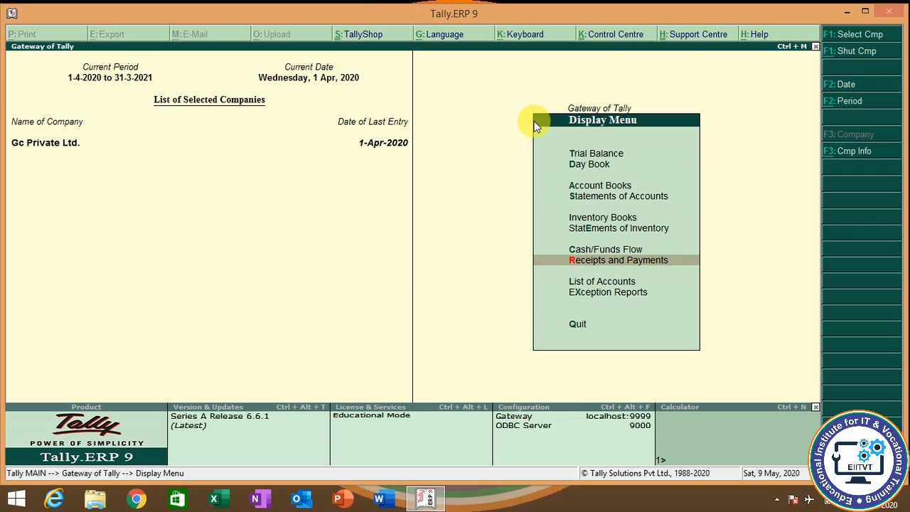
{"action": "key", "text": "Return"}
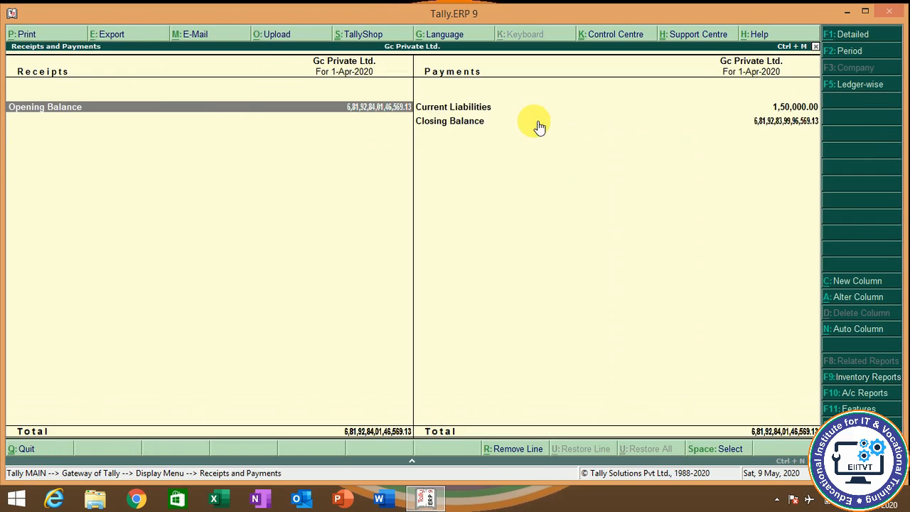
- Drill down the payments side from Current Liabilities through Sundry Creditors and Supplier to the April ledger vouchers
{"action": "key", "text": "Right"}
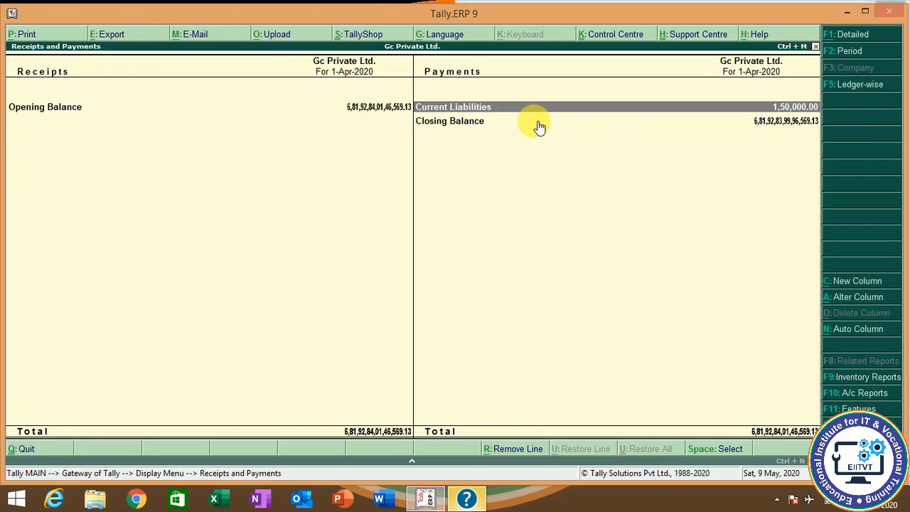
{"action": "key", "text": "Return"}
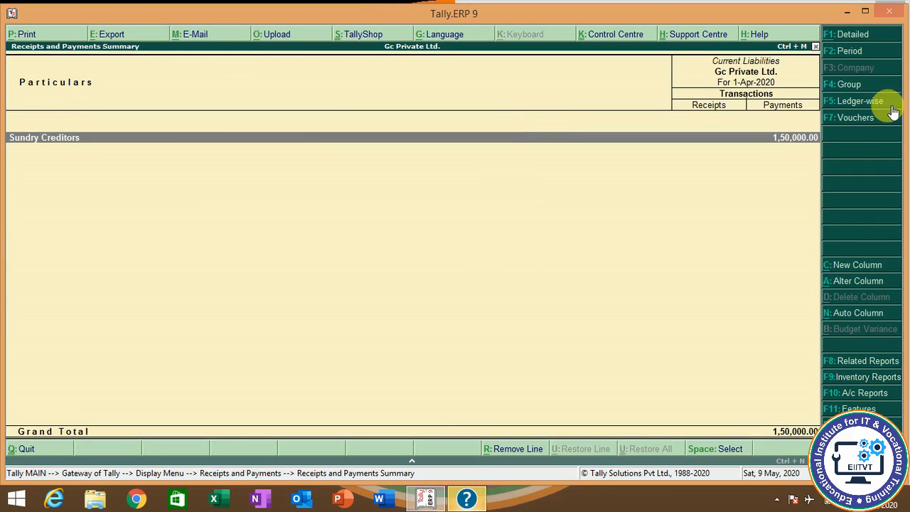
{"action": "key", "text": "Return"}
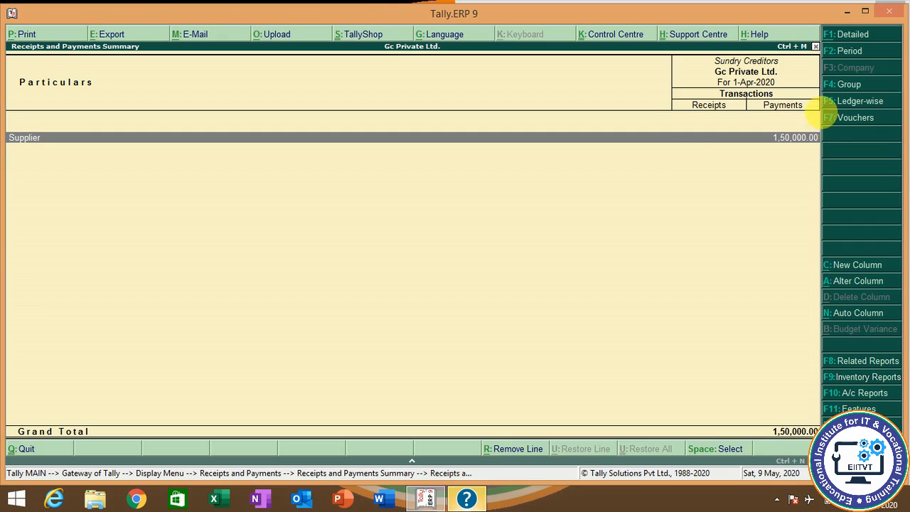
{"action": "key", "text": "Return"}
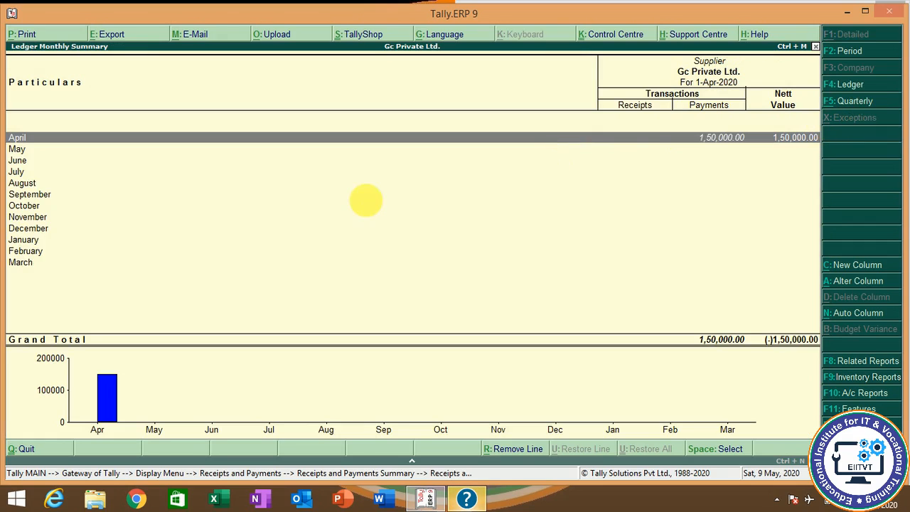
{"action": "key", "text": "Return"}
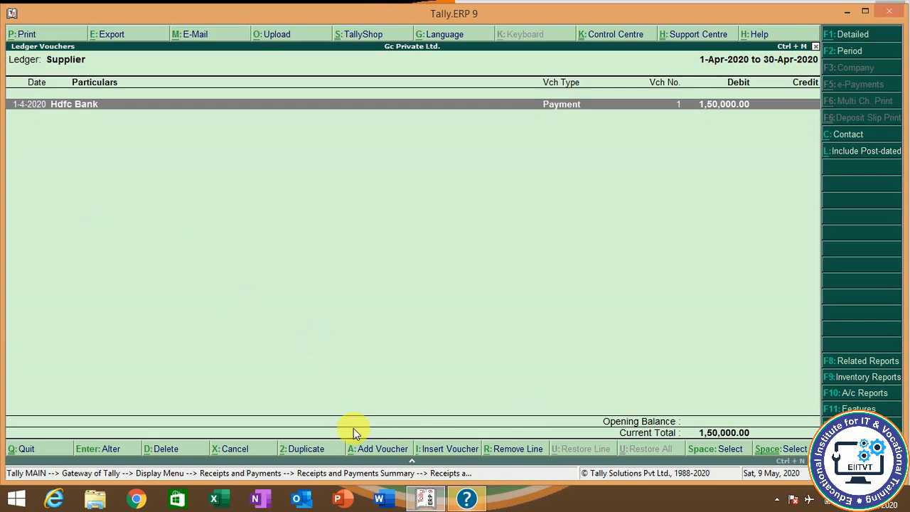
- Try to delete the Hdfc Bank payment voucher from the Supplier's April ledger vouchers
{"action": "key", "text": "alt+d"}
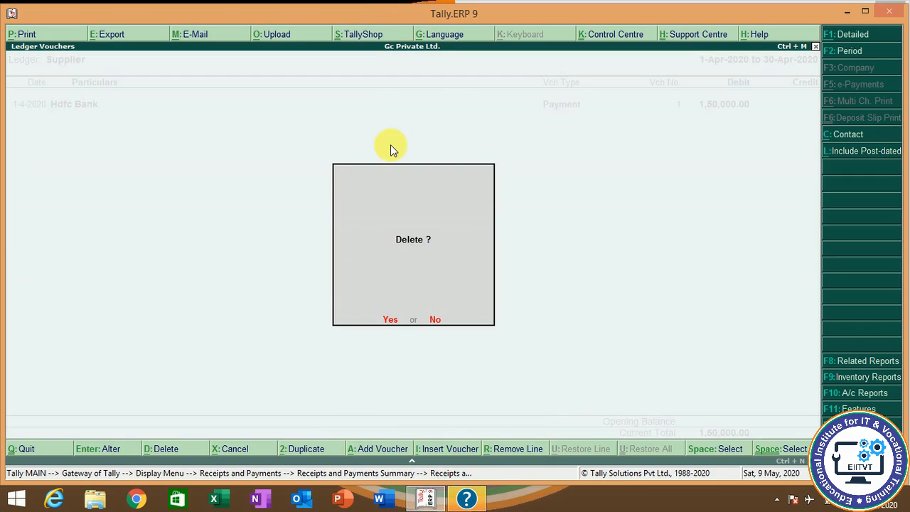
{"action": "key", "text": "Return"}
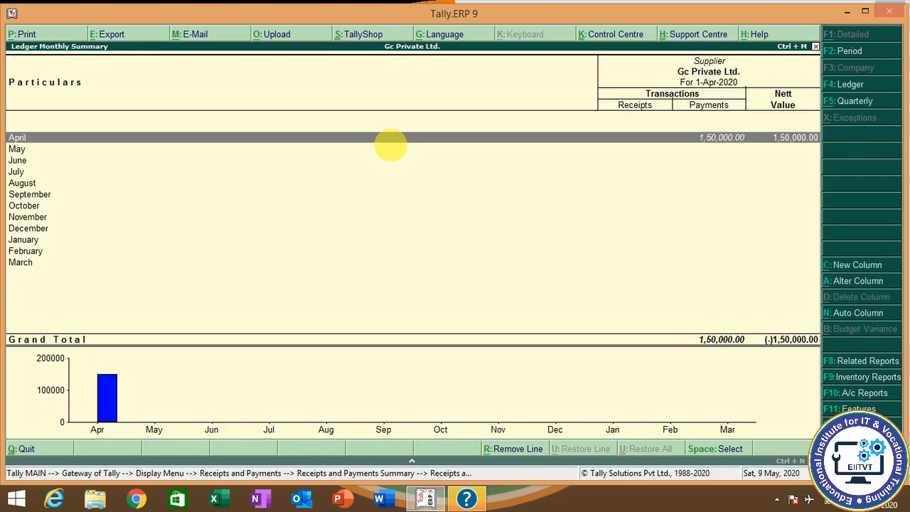
- Close the Supplier monthly summary and the Receipts and Payments reports, returning to the Gateway of Tally
{"action": "key", "text": "Escape"}
{"action": "key", "text": "Escape"}
{"action": "key", "text": "Escape"}
{"action": "key", "text": "Escape"}
{"action": "key", "text": "Escape"}
{"action": "key", "text": "n"}
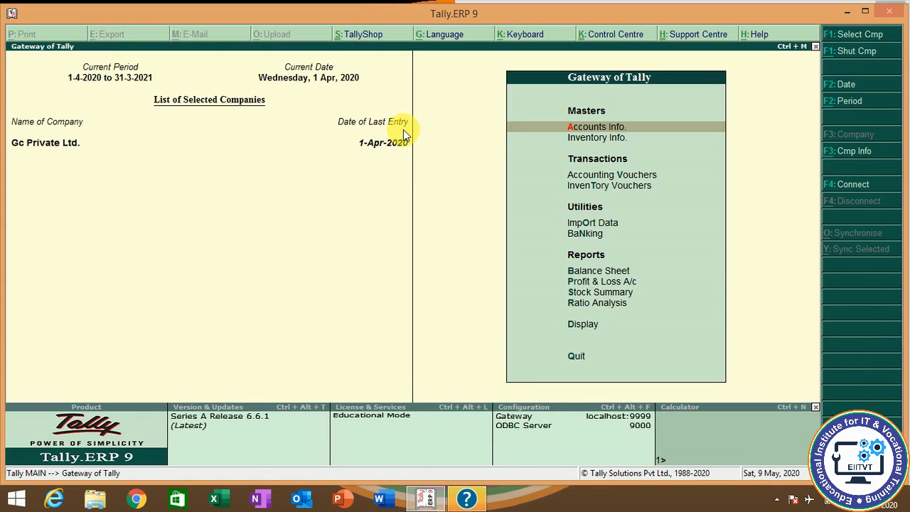